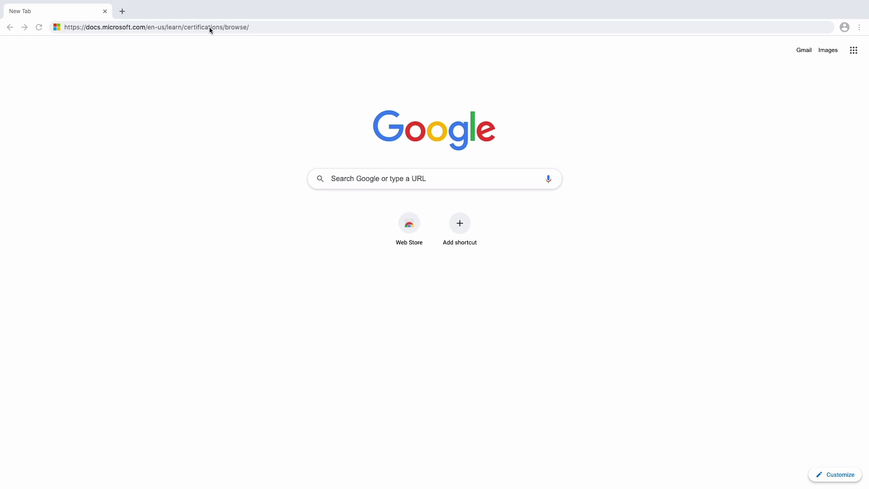
Load the Browse Certifications and Exams page and search for az-104
{"action": "left_click", "coordinate": [269, 25]}
{"action": "key", "text": "Return"}
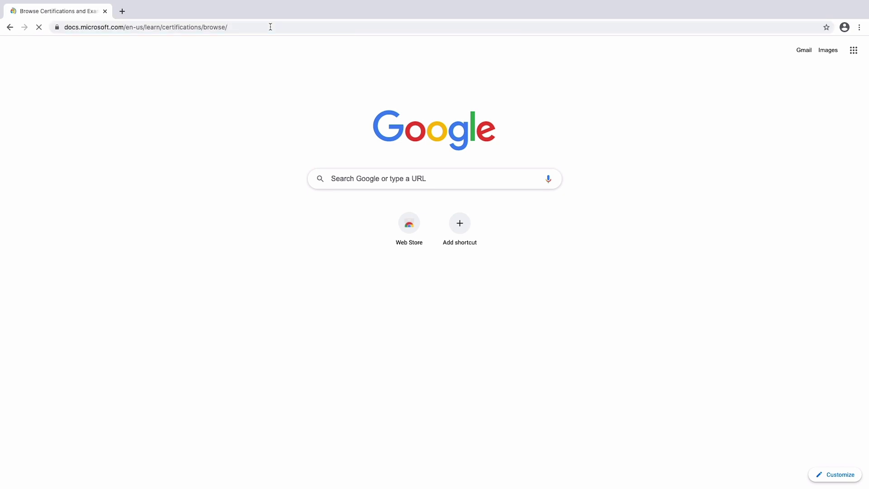
{"action": "left_click", "coordinate": [303, 175]}
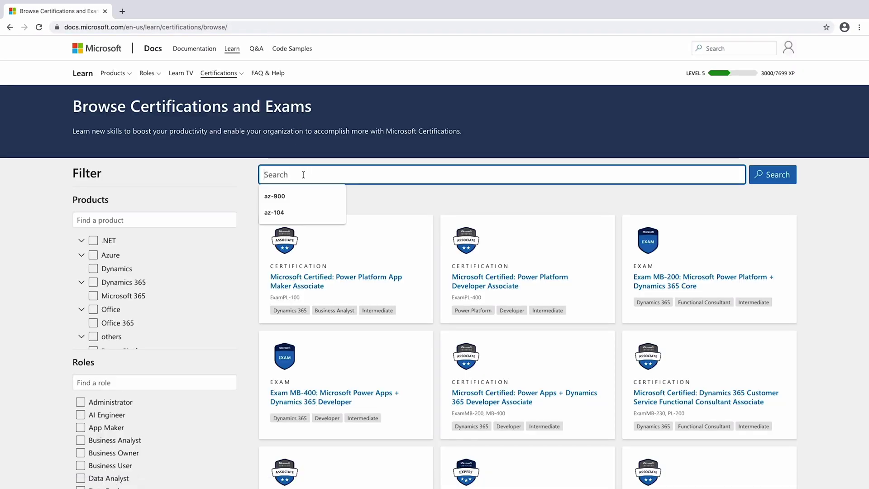
{"action": "type", "text": "az-"}
{"action": "type", "text": "104"}
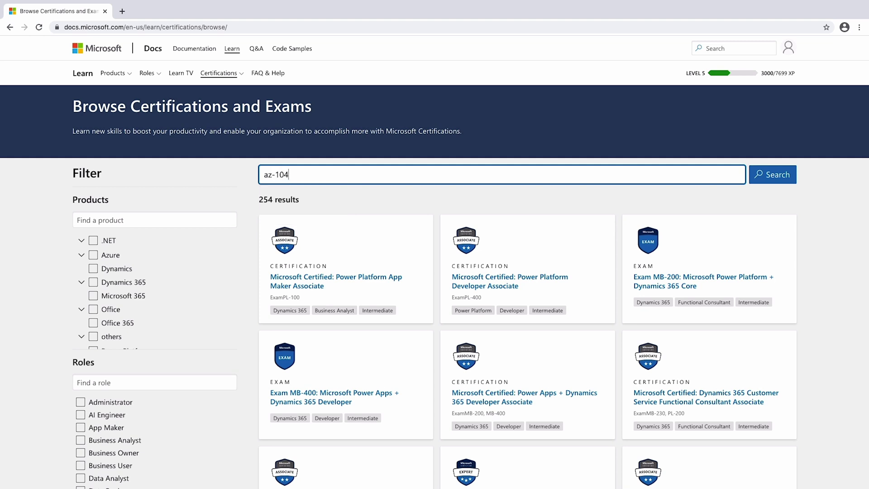
{"action": "type", "text": "a"}
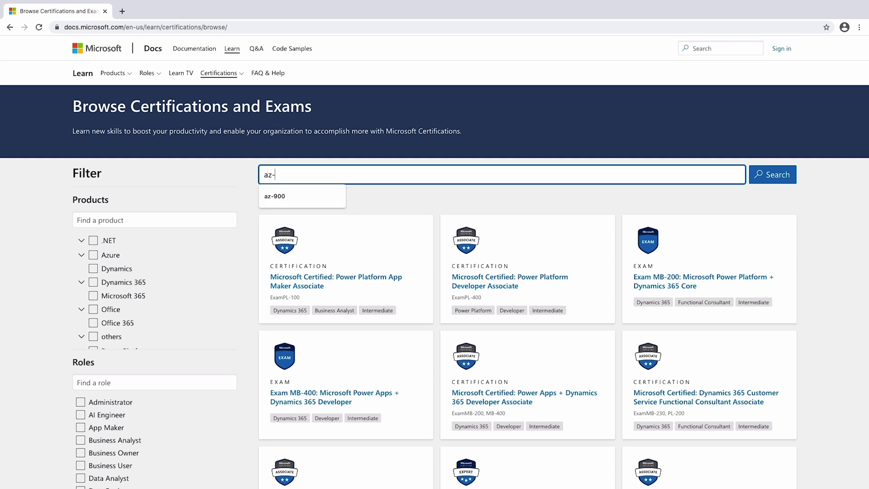
{"action": "type", "text": "104"}
{"action": "key", "text": "Return"}
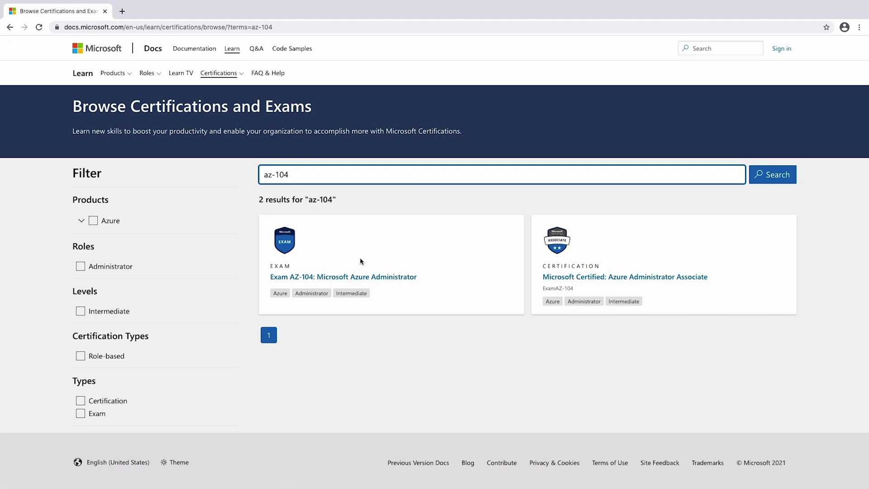
Open the Exam AZ-104: Microsoft Azure Administrator page and schedule it with Pearson VUE
{"action": "left_click", "coordinate": [369, 277]}
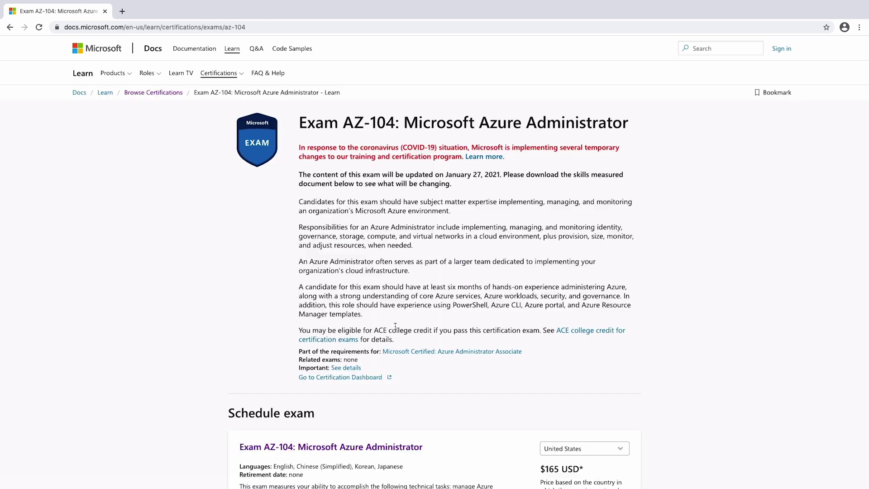
{"action": "scroll", "coordinate": [395, 326], "scroll_direction": "down", "scroll_amount": 3}
{"action": "scroll", "coordinate": [395, 326], "scroll_direction": "down", "scroll_amount": 3}
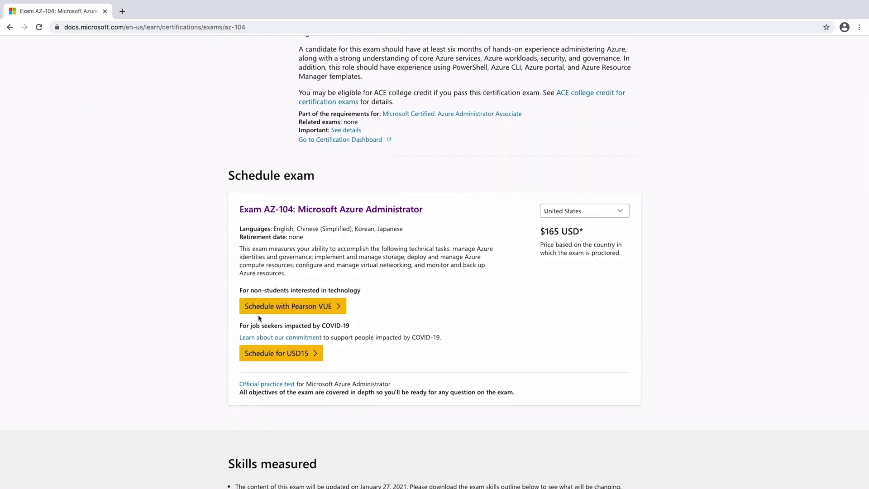
{"action": "left_click", "coordinate": [325, 306]}
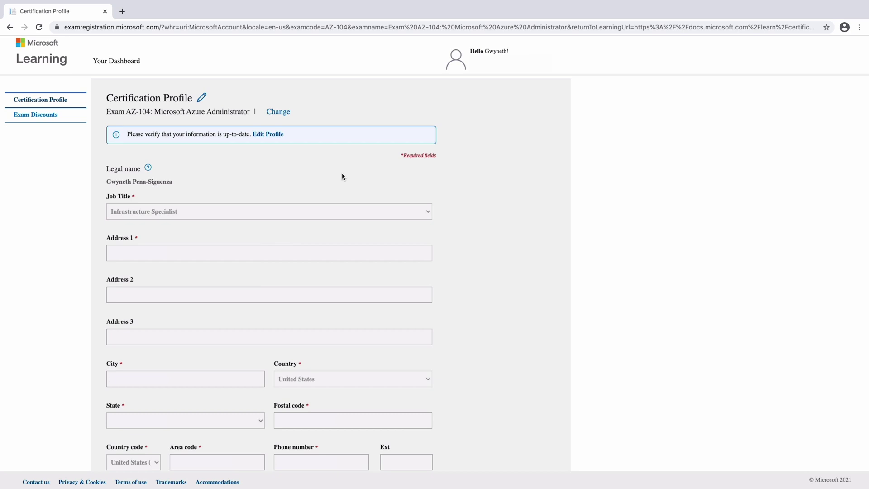
Submit the AZ-104 certification profile and continue past Exam Discounts to Pearson VUE
{"action": "scroll", "coordinate": [342, 176], "scroll_direction": "down", "scroll_amount": 2}
{"action": "scroll", "coordinate": [342, 176], "scroll_direction": "down", "scroll_amount": 1}
{"action": "scroll", "coordinate": [342, 176], "scroll_direction": "down", "scroll_amount": 1}
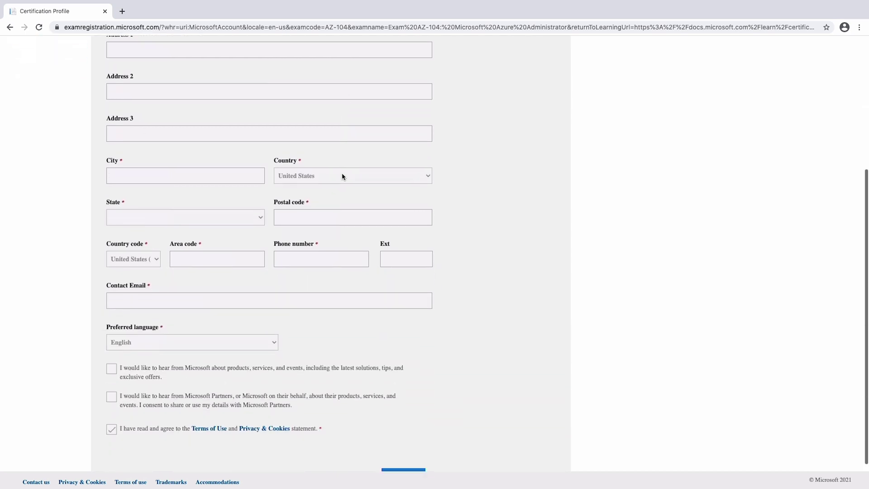
{"action": "scroll", "coordinate": [143, 435], "scroll_direction": "down", "scroll_amount": 1}
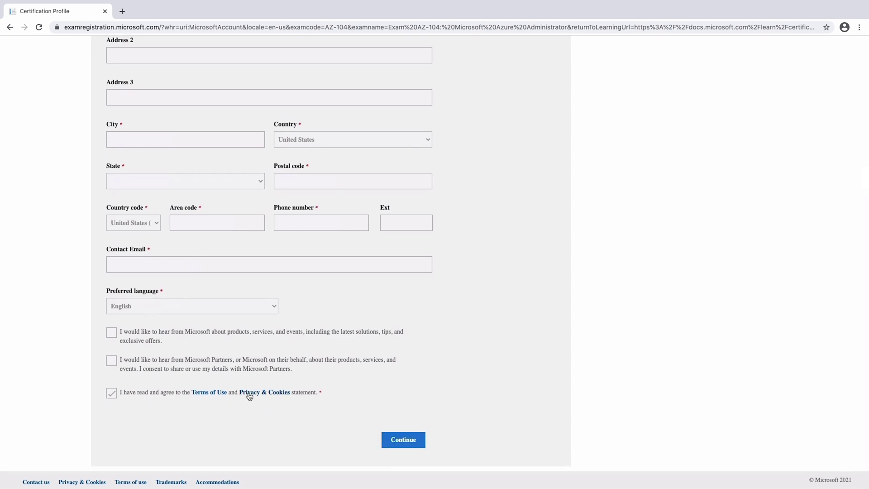
{"action": "left_click", "coordinate": [403, 446]}
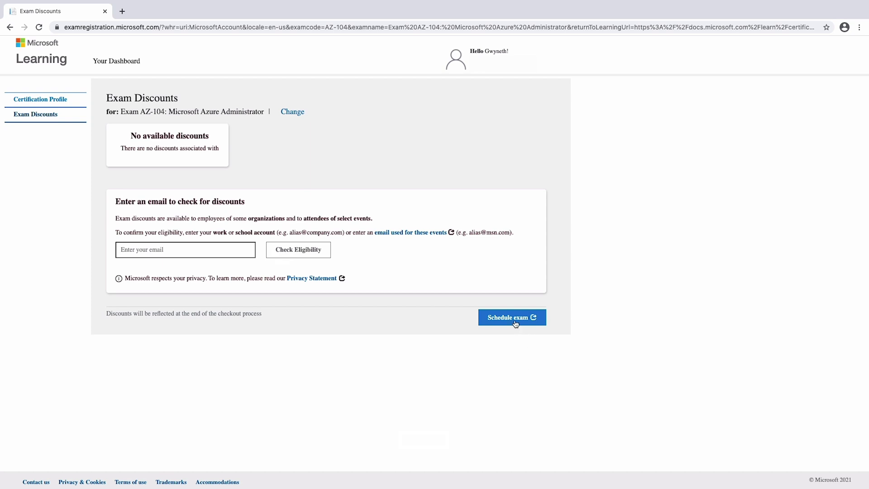
{"action": "left_click", "coordinate": [514, 320]}
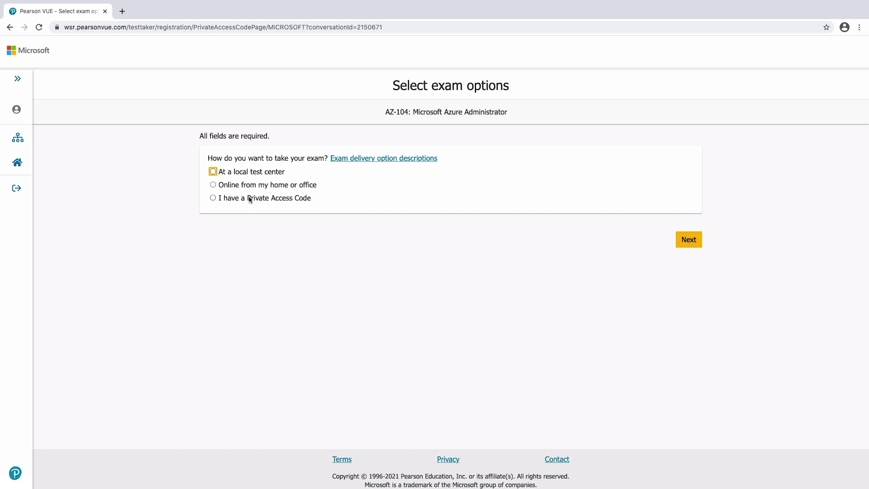
Choose online delivery from home or office and accept all five online exam policies
{"action": "left_click", "coordinate": [231, 186]}
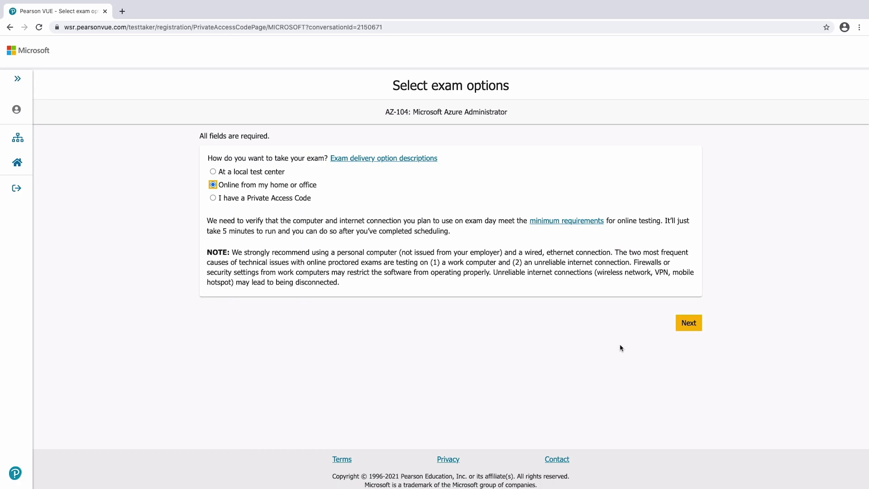
{"action": "left_click", "coordinate": [682, 328]}
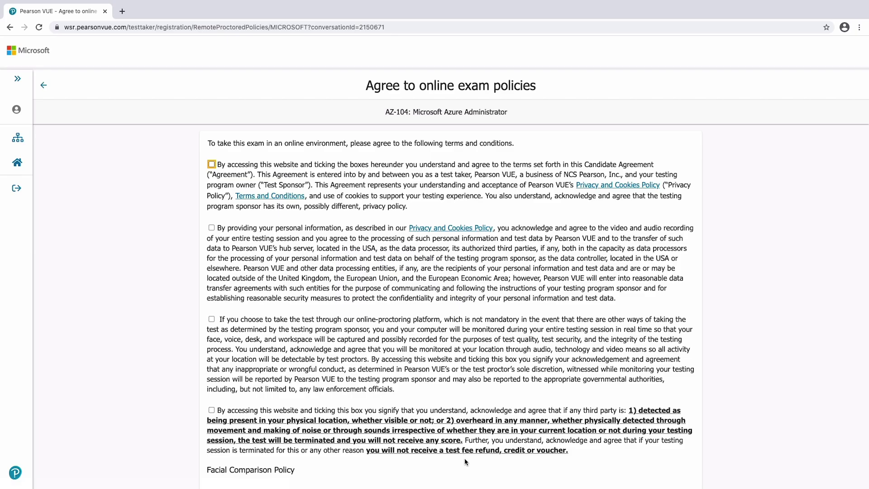
{"action": "left_click", "coordinate": [211, 164]}
{"action": "left_click", "coordinate": [211, 228]}
{"action": "left_click", "coordinate": [211, 319]}
{"action": "scroll", "coordinate": [217, 342], "scroll_direction": "down", "scroll_amount": 3}
{"action": "left_click", "coordinate": [211, 341]}
{"action": "left_click", "coordinate": [211, 427]}
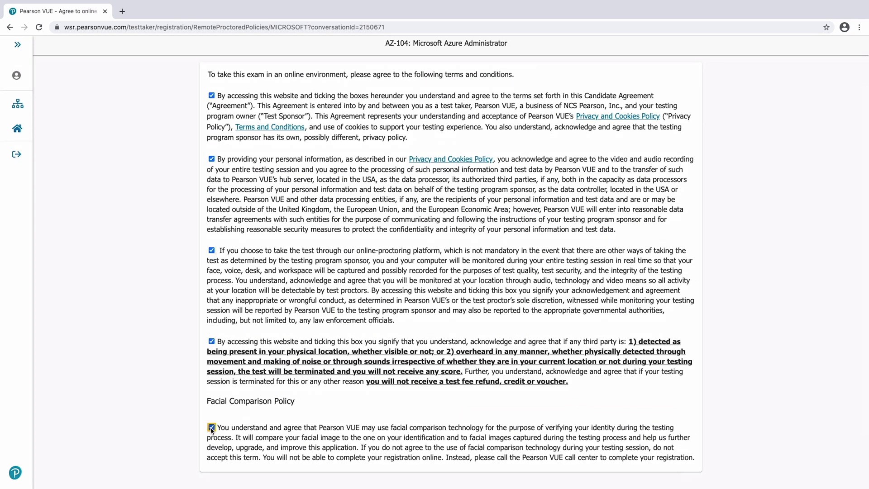
{"action": "scroll", "coordinate": [396, 402], "scroll_direction": "down", "scroll_amount": 3}
{"action": "left_click", "coordinate": [688, 423]}
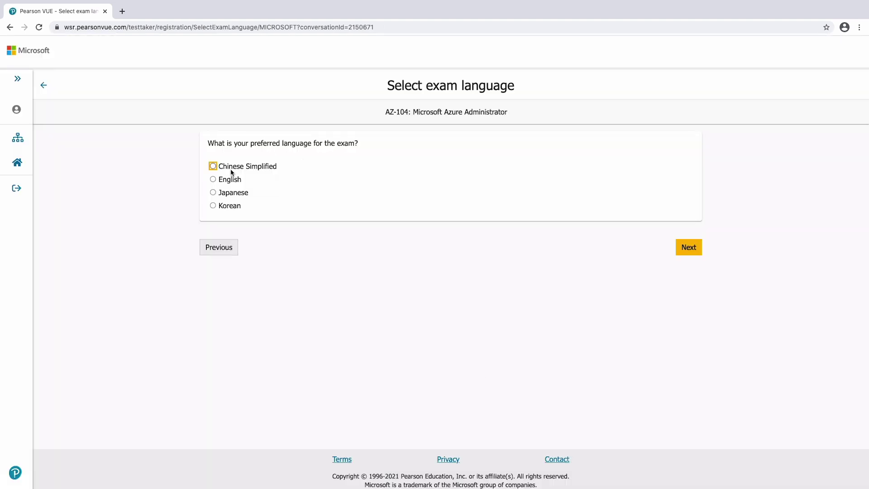
Set English as both the exam language and the proctor language
{"action": "left_click", "coordinate": [213, 179]}
{"action": "left_click", "coordinate": [700, 248]}
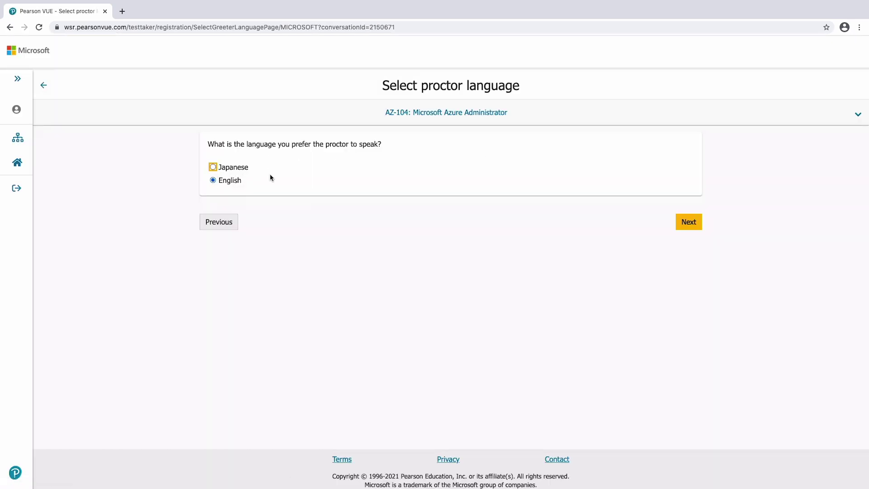
{"action": "left_click", "coordinate": [691, 222]}
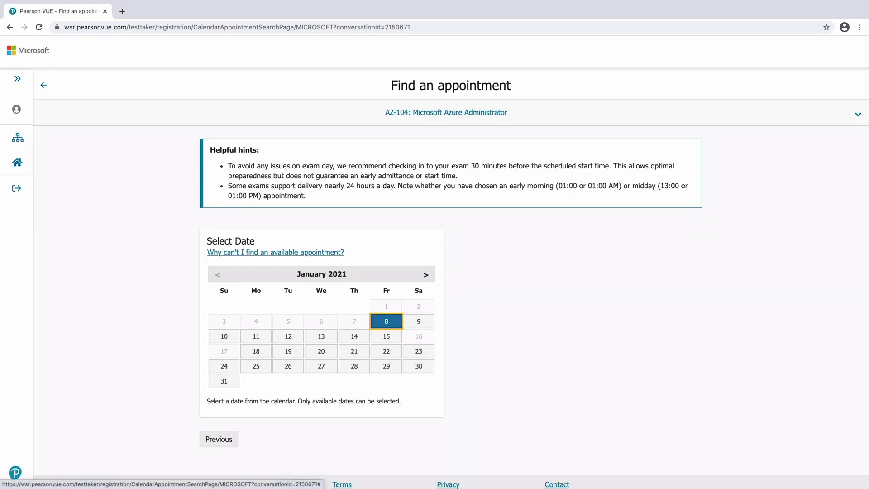
Book the AZ-104 exam for January 11, 2021 at 06:15 PM in 12-hour view
{"action": "left_click", "coordinate": [256, 338]}
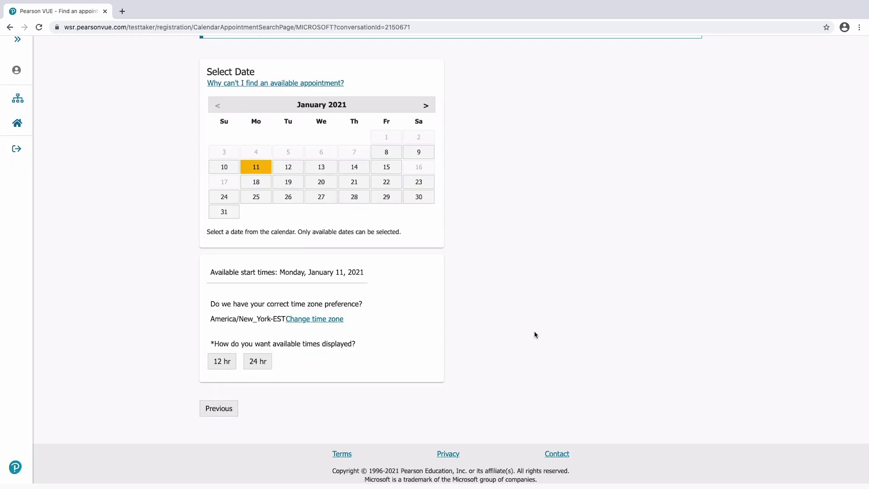
{"action": "left_click", "coordinate": [228, 367]}
{"action": "scroll", "coordinate": [388, 403], "scroll_direction": "down", "scroll_amount": 3}
{"action": "scroll", "coordinate": [388, 403], "scroll_direction": "down", "scroll_amount": 2}
{"action": "left_click", "coordinate": [332, 356]}
Review the AZ-104 appointment in the cart and proceed to checkout
{"action": "scroll", "coordinate": [781, 321], "scroll_direction": "down", "scroll_amount": 1}
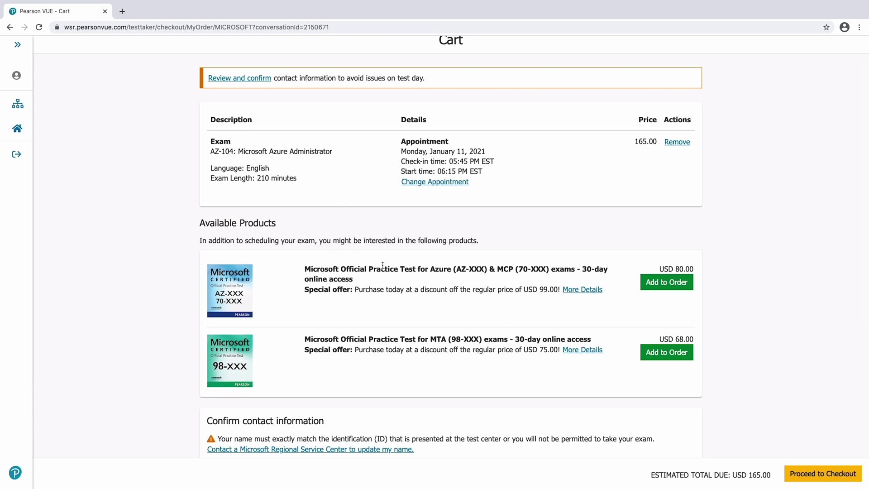
{"action": "scroll", "coordinate": [460, 315], "scroll_direction": "up", "scroll_amount": 1}
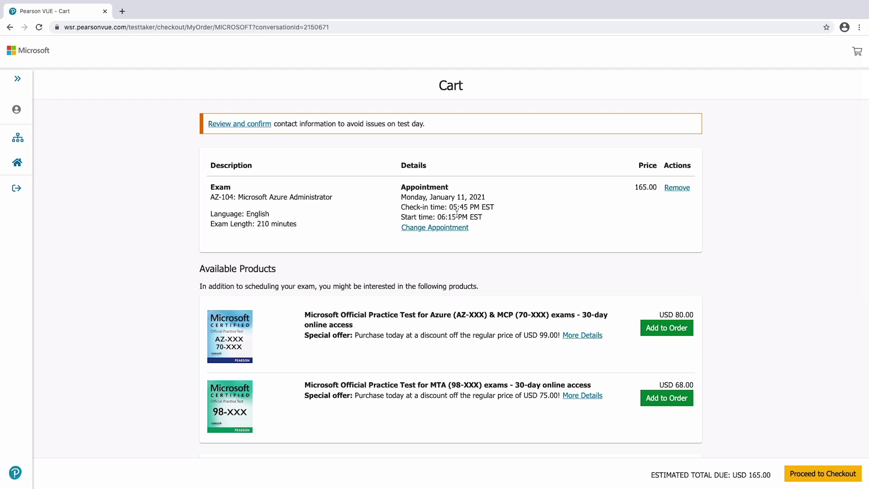
{"action": "scroll", "coordinate": [621, 223], "scroll_direction": "down", "scroll_amount": 3}
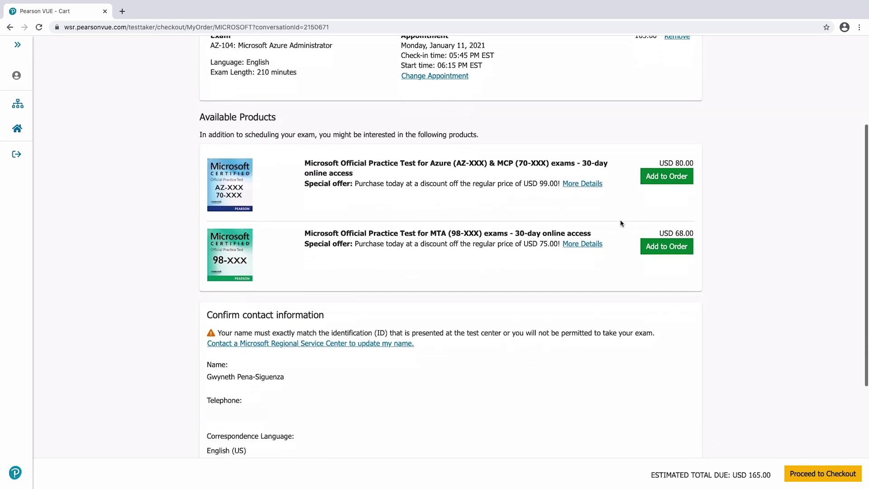
{"action": "scroll", "coordinate": [621, 223], "scroll_direction": "down", "scroll_amount": 1}
{"action": "scroll", "coordinate": [621, 222], "scroll_direction": "down", "scroll_amount": 1}
{"action": "scroll", "coordinate": [621, 222], "scroll_direction": "down", "scroll_amount": 1}
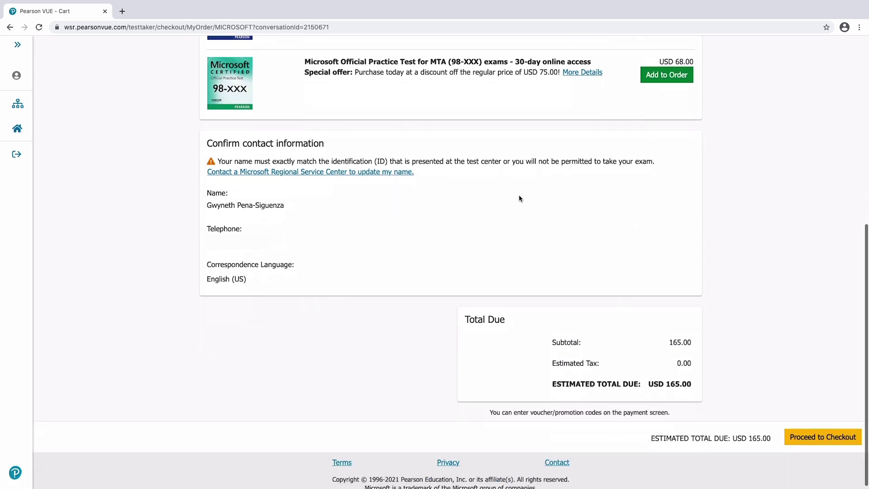
{"action": "scroll", "coordinate": [539, 188], "scroll_direction": "down", "scroll_amount": 1}
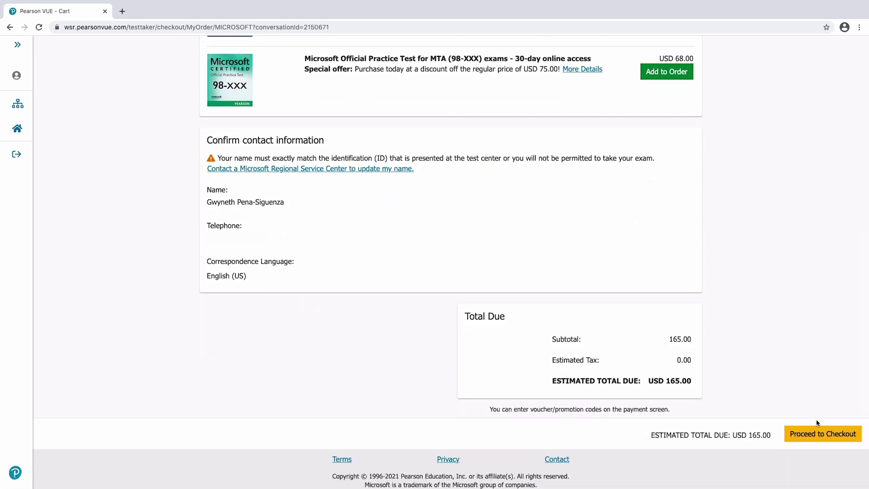
{"action": "left_click", "coordinate": [820, 435]}
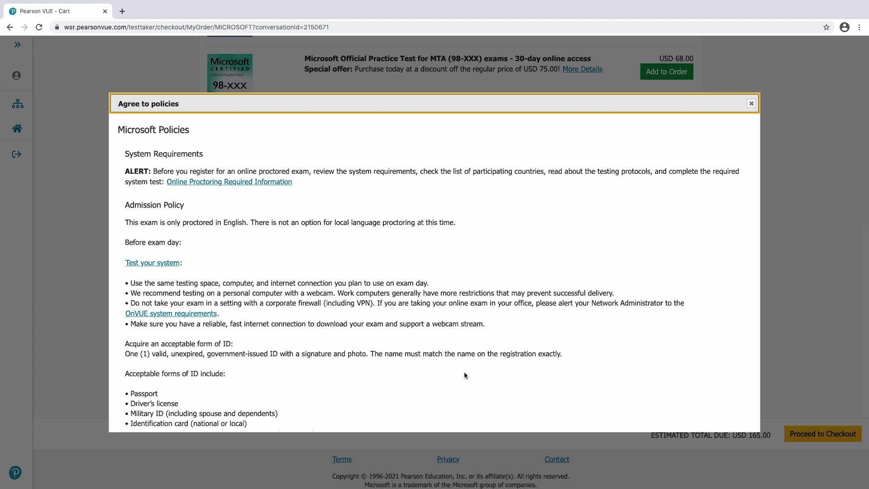
Read through and accept the Microsoft exam policies
{"action": "scroll", "coordinate": [465, 375], "scroll_direction": "down", "scroll_amount": 1}
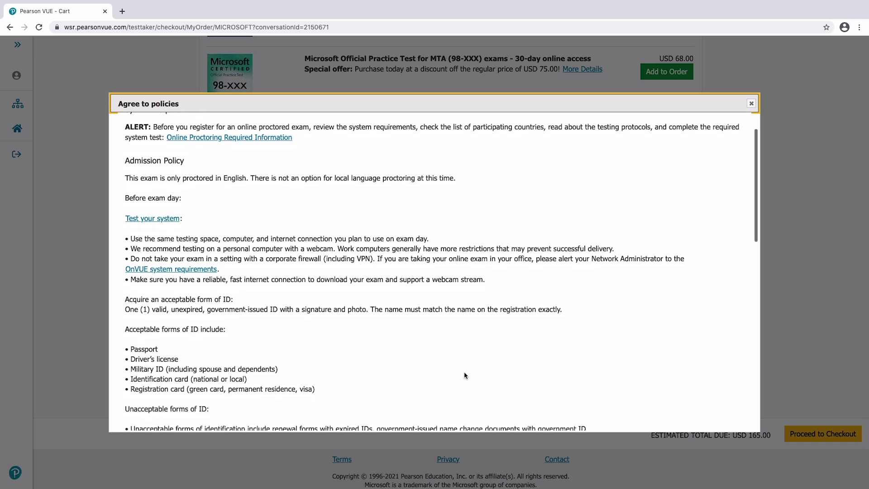
{"action": "scroll", "coordinate": [466, 375], "scroll_direction": "down", "scroll_amount": 2}
{"action": "scroll", "coordinate": [465, 375], "scroll_direction": "down", "scroll_amount": 1}
{"action": "scroll", "coordinate": [465, 375], "scroll_direction": "down", "scroll_amount": 3}
{"action": "scroll", "coordinate": [465, 375], "scroll_direction": "down", "scroll_amount": 3}
{"action": "scroll", "coordinate": [465, 375], "scroll_direction": "down", "scroll_amount": 2}
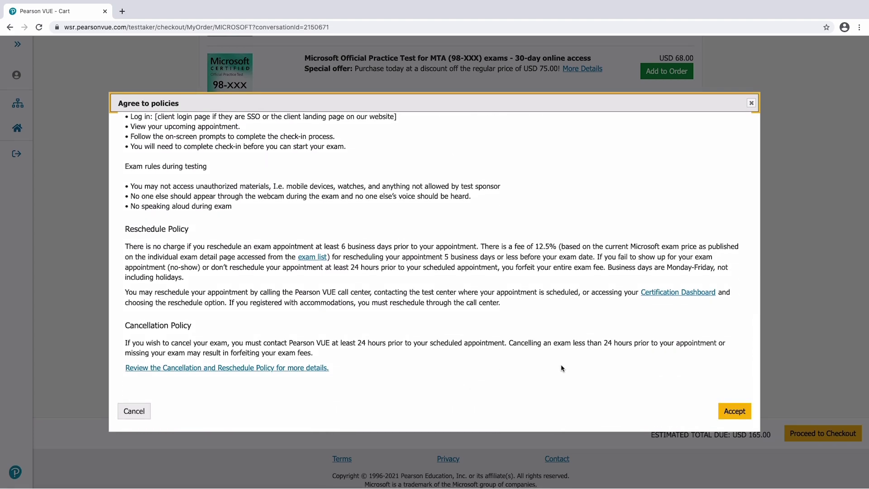
{"action": "left_click", "coordinate": [730, 415]}
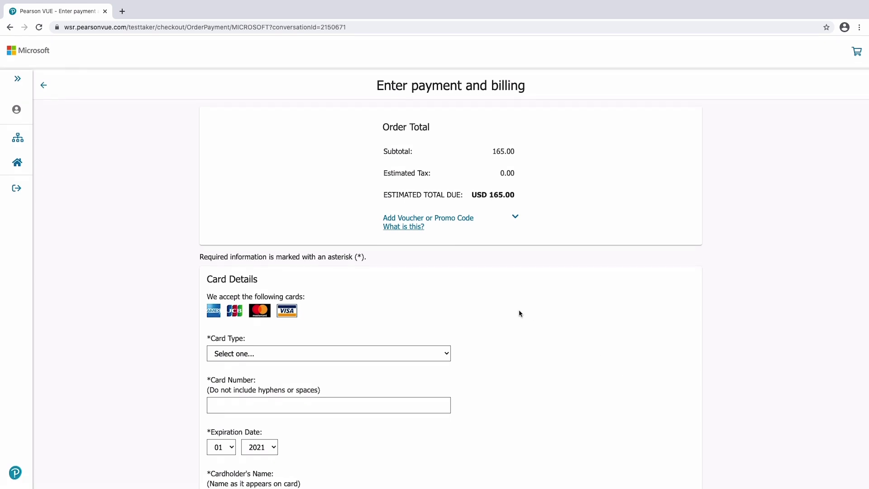
Submit the card payment and billing details for the USD 165.00 order
{"action": "scroll", "coordinate": [519, 314], "scroll_direction": "down", "scroll_amount": 2}
{"action": "scroll", "coordinate": [519, 313], "scroll_direction": "down", "scroll_amount": 1}
{"action": "scroll", "coordinate": [520, 313], "scroll_direction": "down", "scroll_amount": 2}
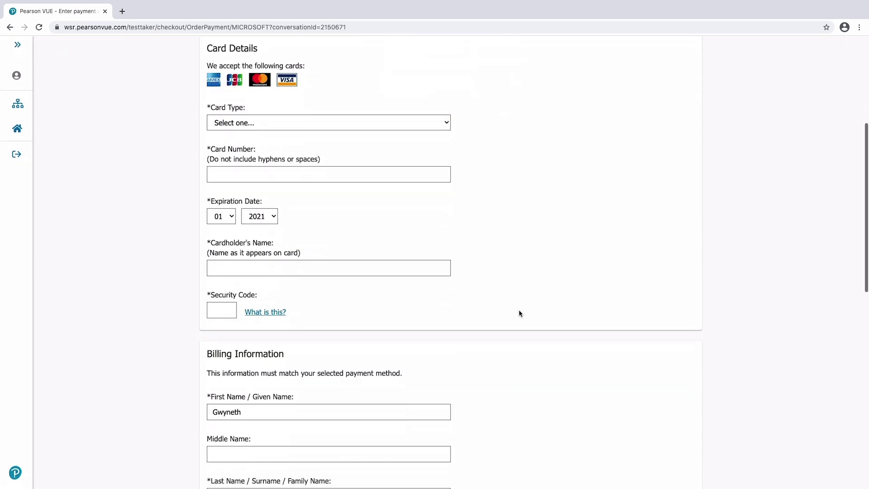
{"action": "scroll", "coordinate": [520, 314], "scroll_direction": "down", "scroll_amount": 5}
{"action": "scroll", "coordinate": [519, 313], "scroll_direction": "down", "scroll_amount": 4}
{"action": "scroll", "coordinate": [519, 313], "scroll_direction": "down", "scroll_amount": 2}
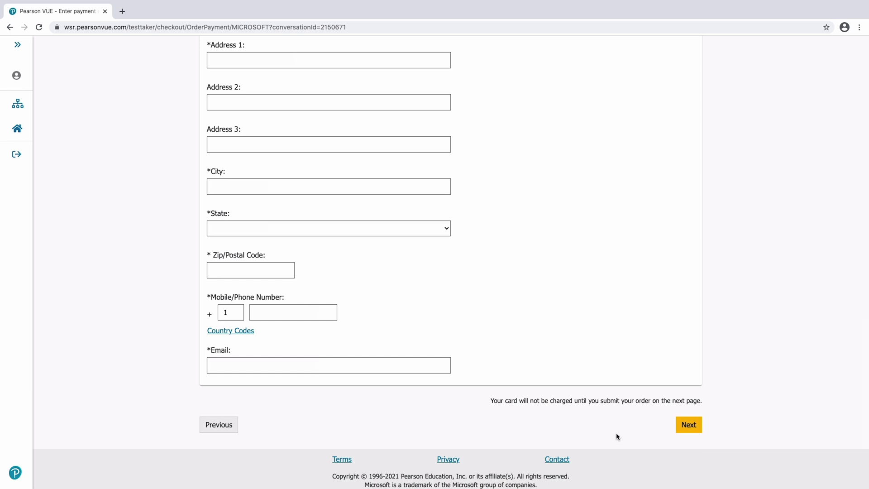
{"action": "left_click", "coordinate": [688, 425]}
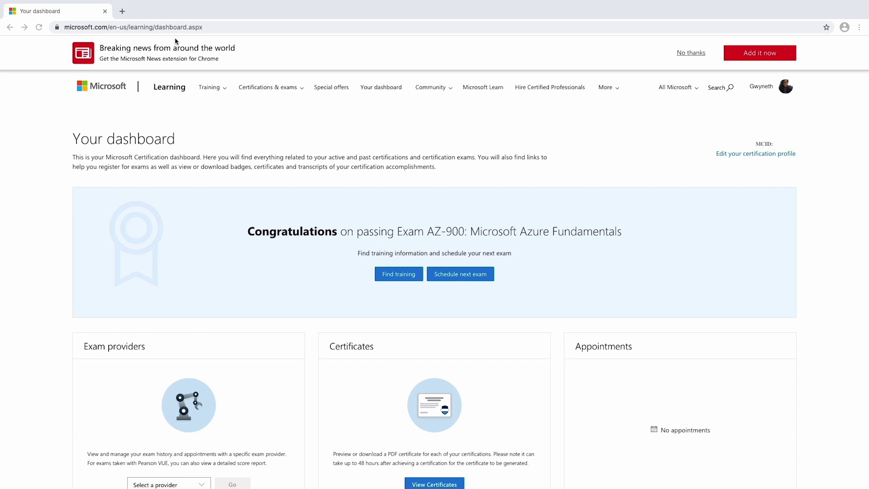
Pick Pearson VUE in the Exam providers dropdown on the dashboard
{"action": "scroll", "coordinate": [244, 249], "scroll_direction": "down", "scroll_amount": 2}
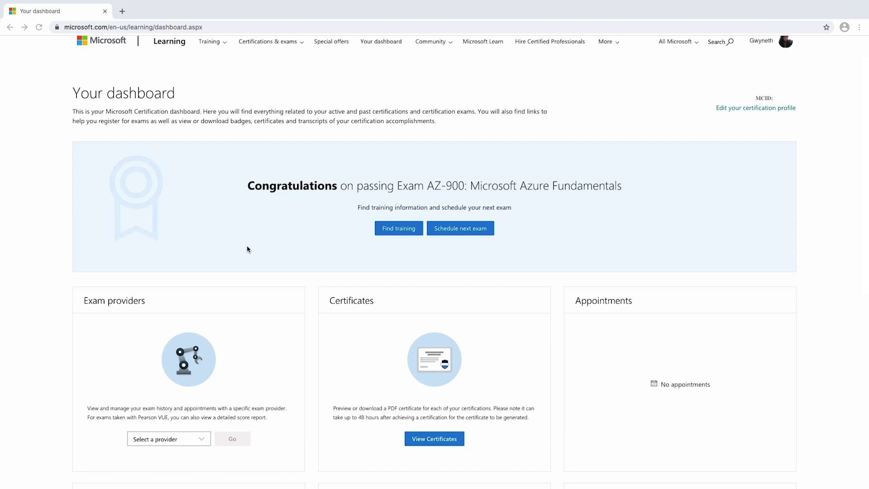
{"action": "scroll", "coordinate": [248, 249], "scroll_direction": "down", "scroll_amount": 2}
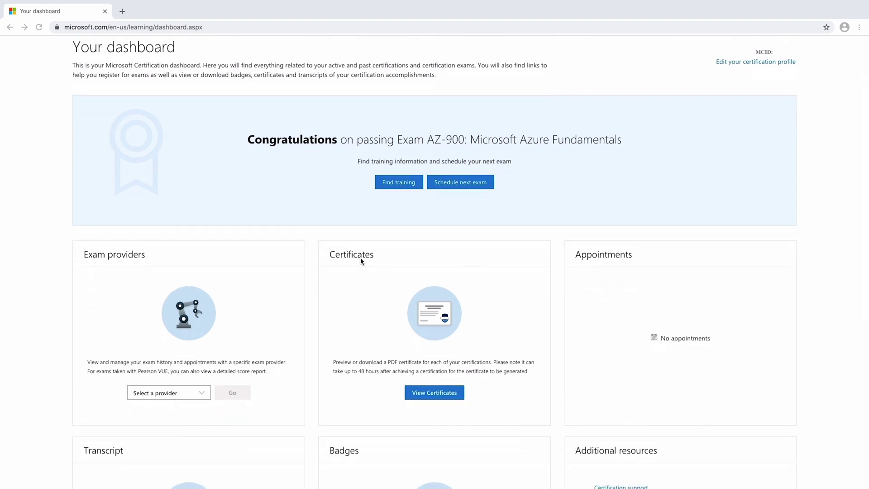
{"action": "scroll", "coordinate": [670, 282], "scroll_direction": "down", "scroll_amount": 3}
{"action": "scroll", "coordinate": [397, 376], "scroll_direction": "down", "scroll_amount": 2}
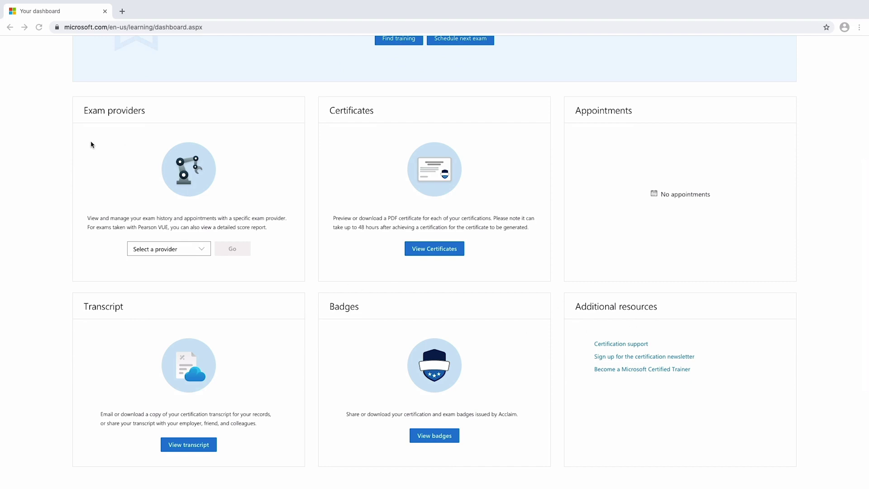
{"action": "left_click", "coordinate": [171, 248]}
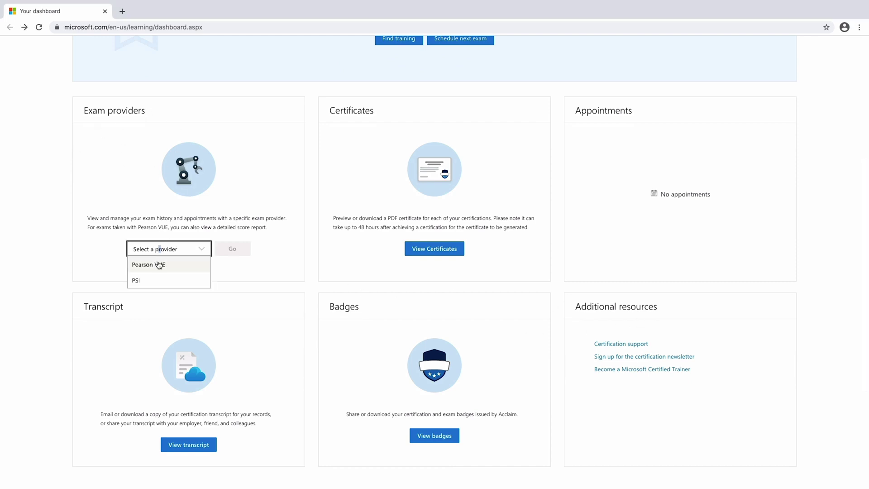
{"action": "left_click", "coordinate": [159, 265]}
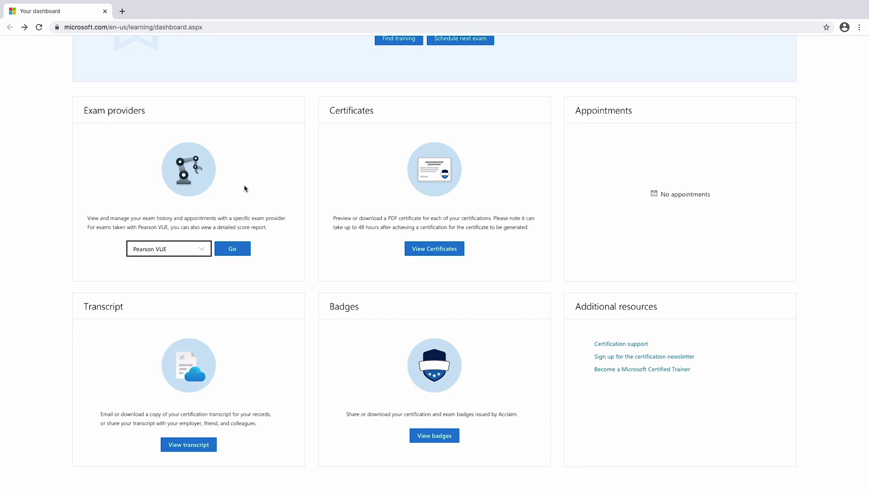